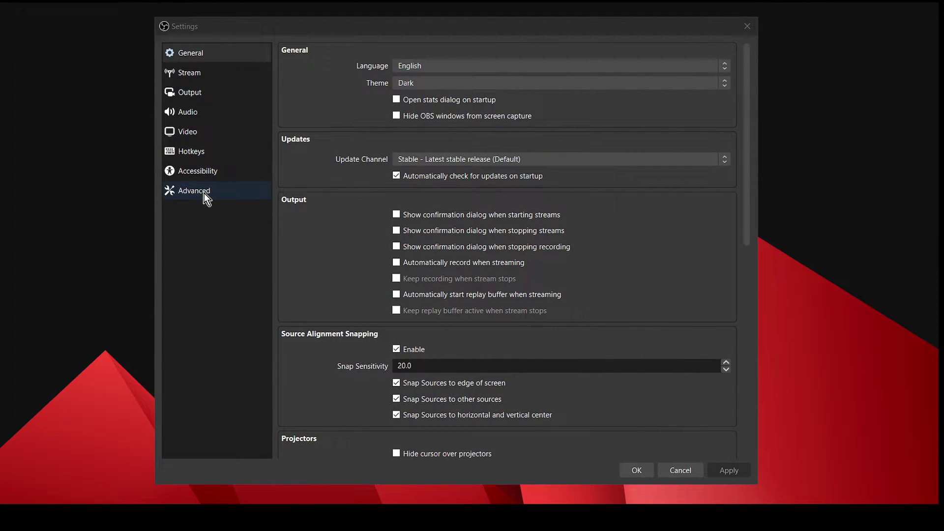
# - Show the Advanced settings page to check Color Range Limited and Color Space Rec. 709
pyautogui.click(206, 198)
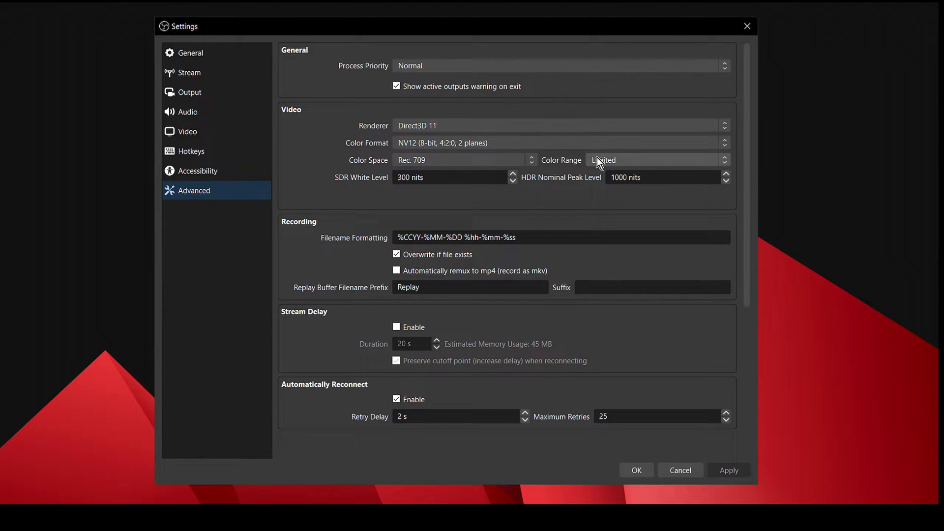
pyautogui.click(610, 162)
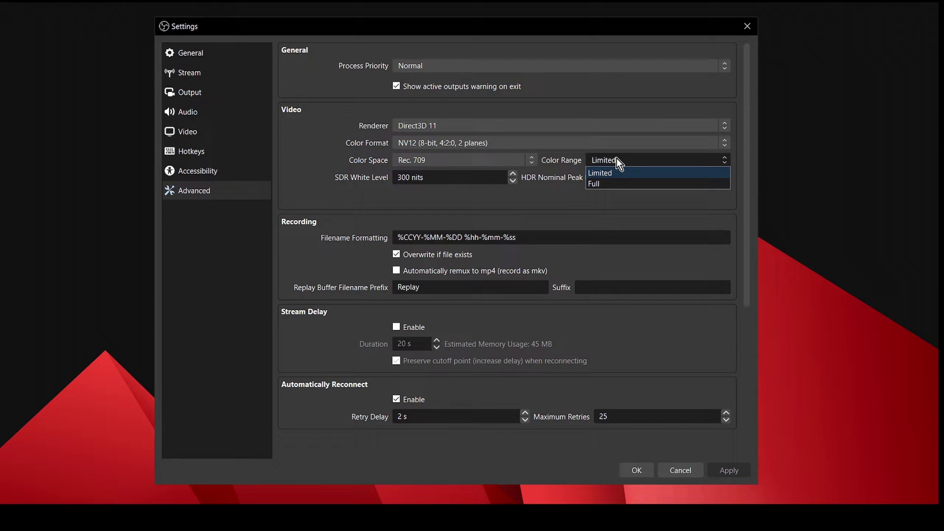
pyautogui.click(622, 162)
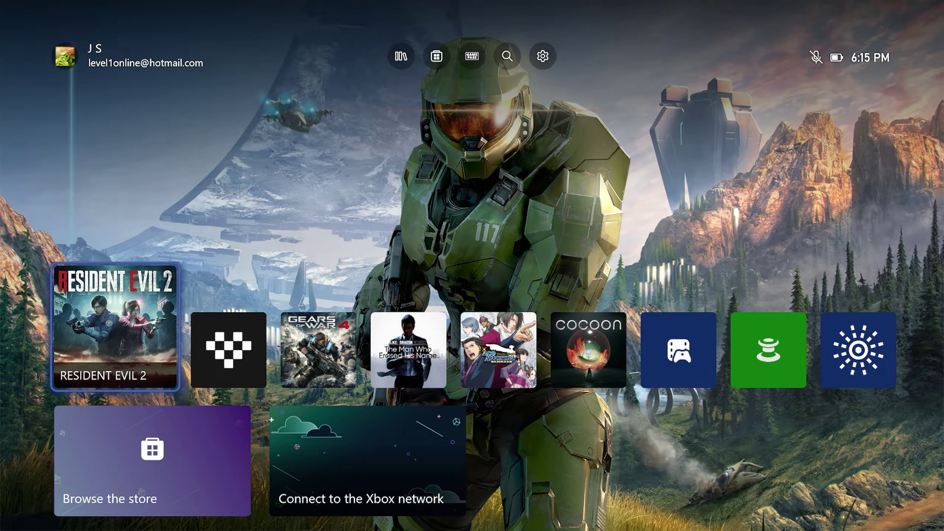
# - Open the Xbox Settings at General > TV & display options
pyautogui.press('Up')
pyautogui.press('Right')
pyautogui.press('Right')
pyautogui.press('Right')
pyautogui.press('Return')
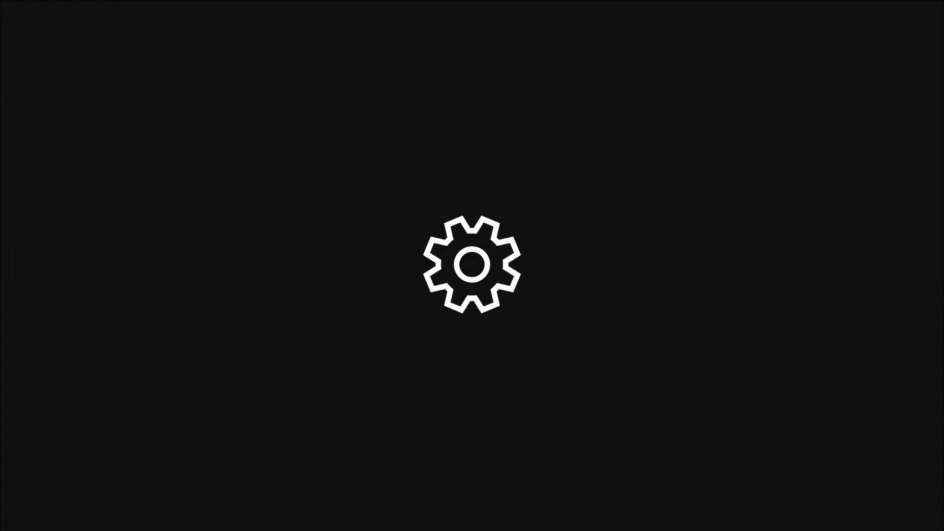
pyautogui.press('Right')
pyautogui.press('Down')
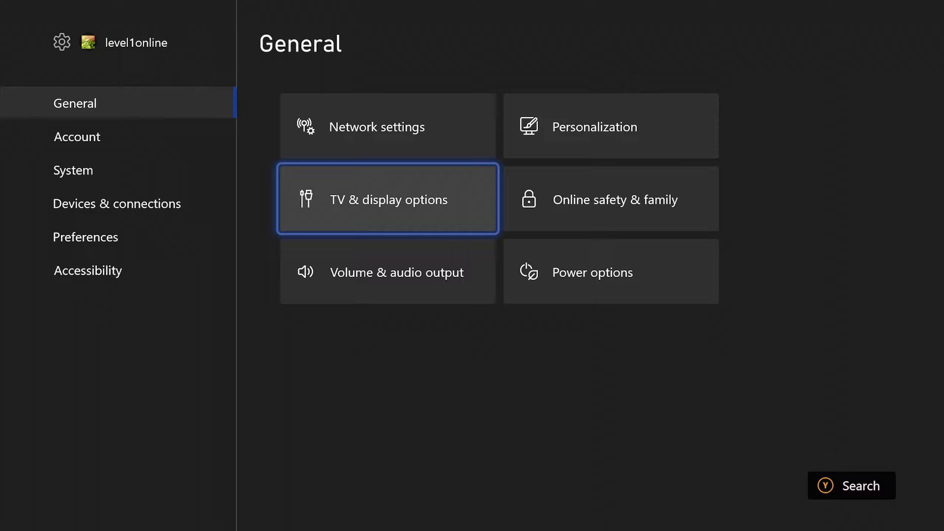
pyautogui.press('Return')
# - Open Video fidelity & overscan and move to the Color depth and Color space settings
pyautogui.press('Right')
pyautogui.press('Right')
pyautogui.press('Down')
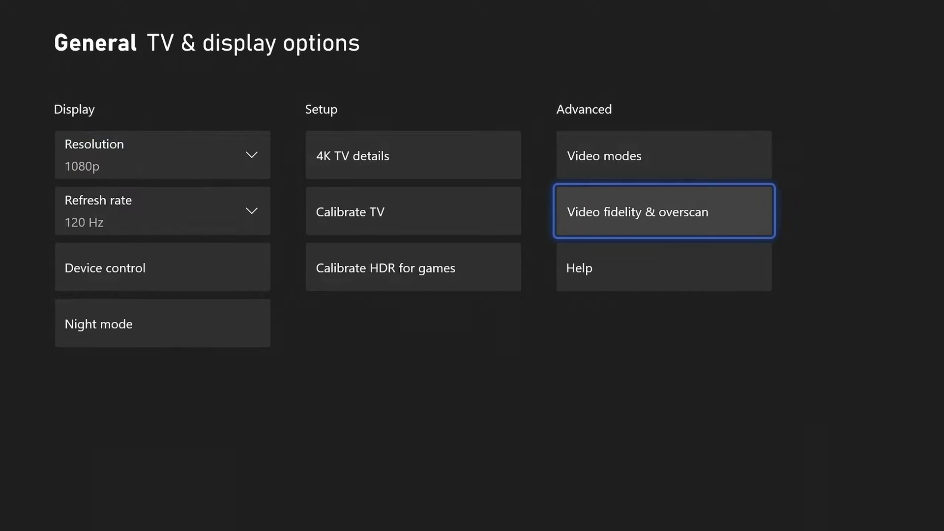
pyautogui.press('Return')
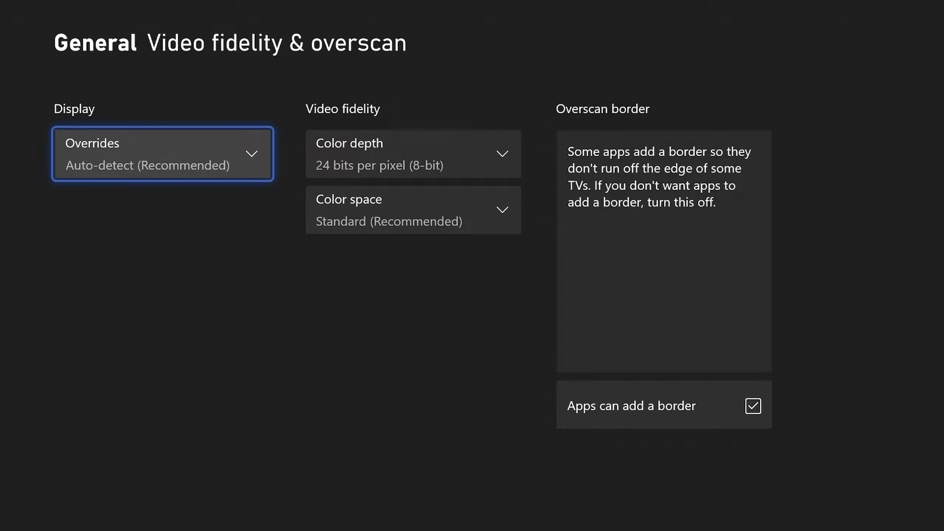
pyautogui.press('Right')
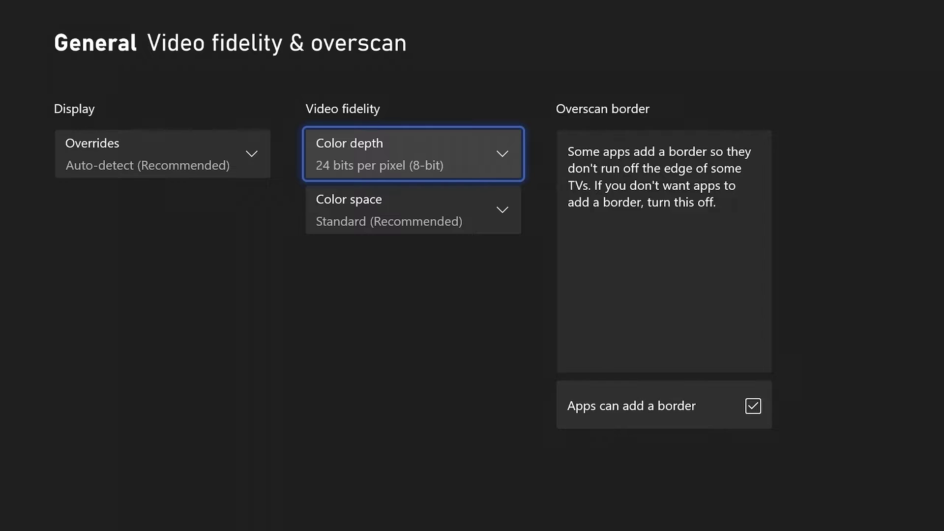
pyautogui.press('Down')
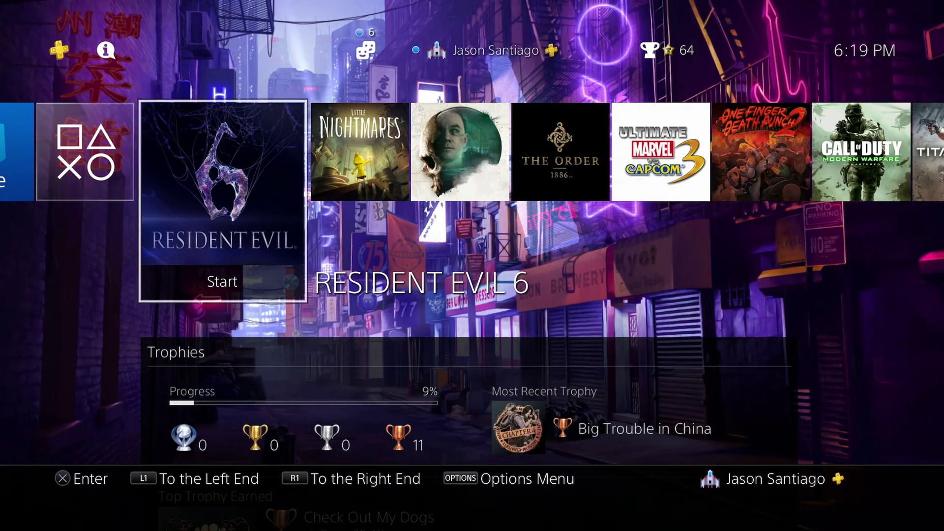
# - Open PS4 Settings > Sound and Screen > Video Output Settings and highlight RGB Range (Limited)
pyautogui.press('Up')
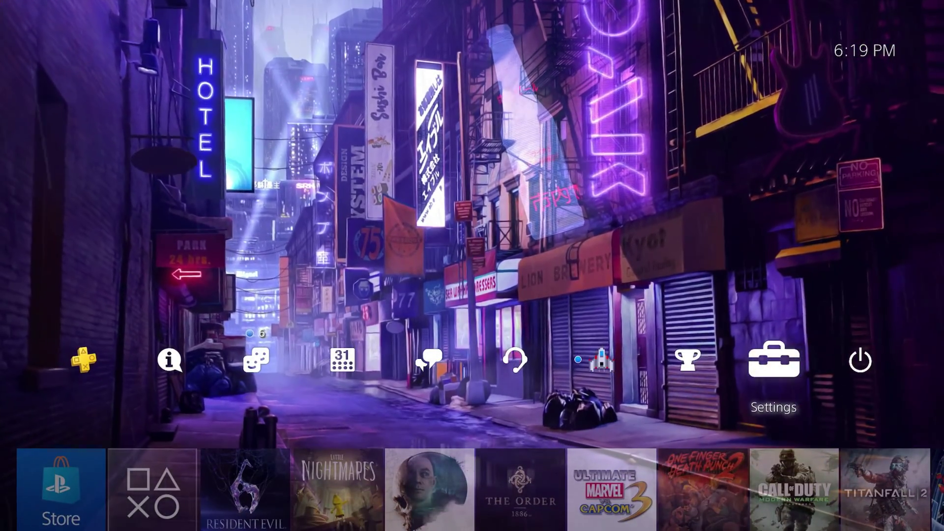
pyautogui.press('Return')
pyautogui.press('Down')
pyautogui.press('Down')
pyautogui.press('Down')
pyautogui.press('Down')
pyautogui.press('Down')
pyautogui.press('Down')
pyautogui.press('Down')
pyautogui.press('Down')
pyautogui.press('Down')
pyautogui.press('Down')
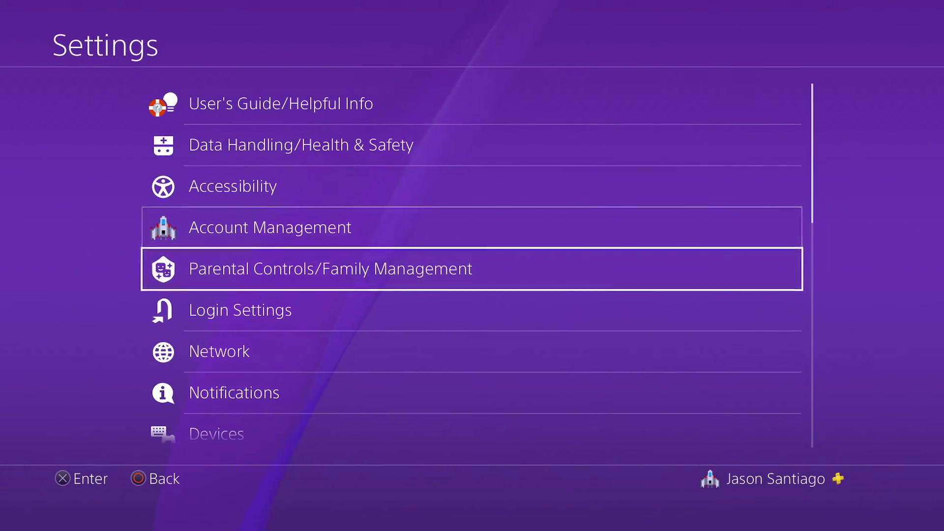
pyautogui.press('Up')
pyautogui.press('Return')
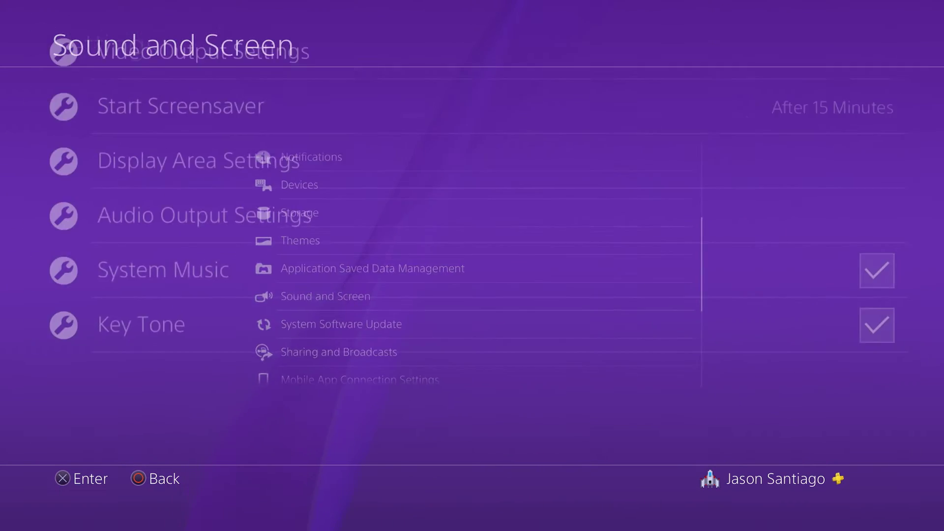
pyautogui.press('Return')
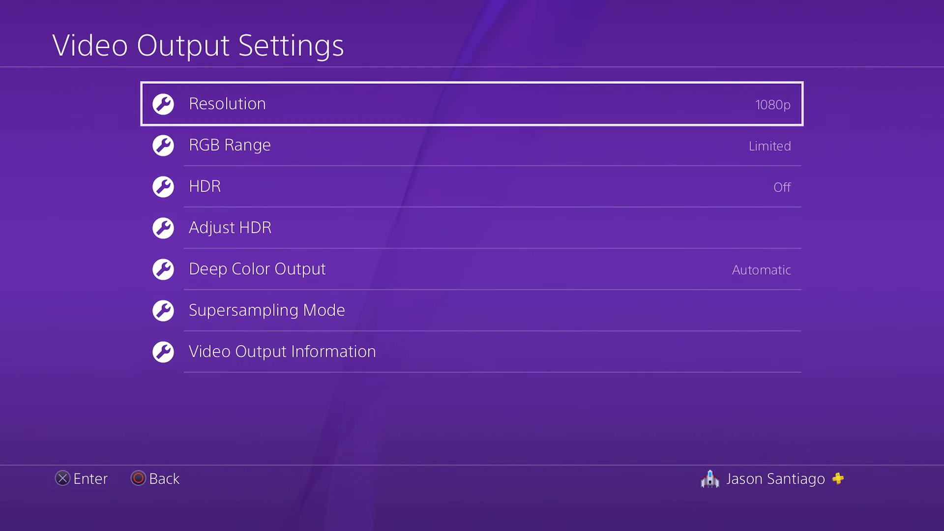
pyautogui.press('Down')
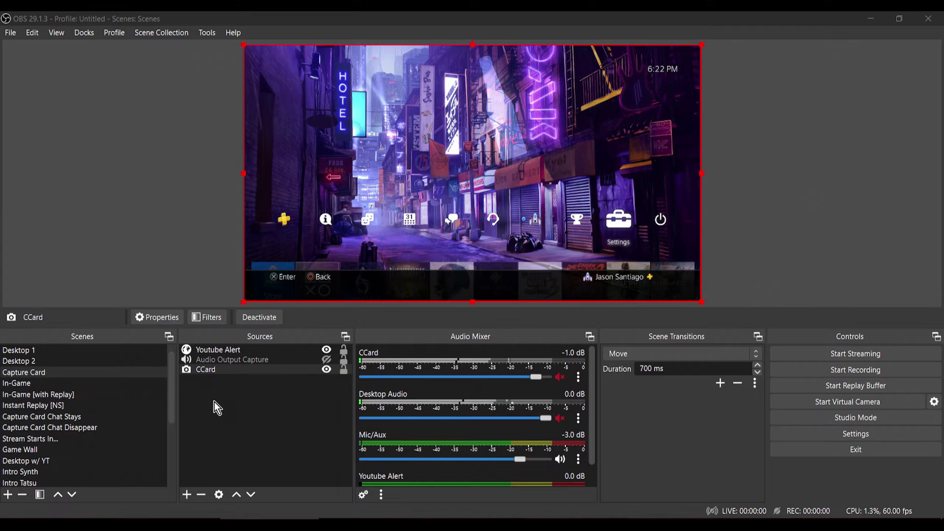
pyautogui.rightClick(216, 370)
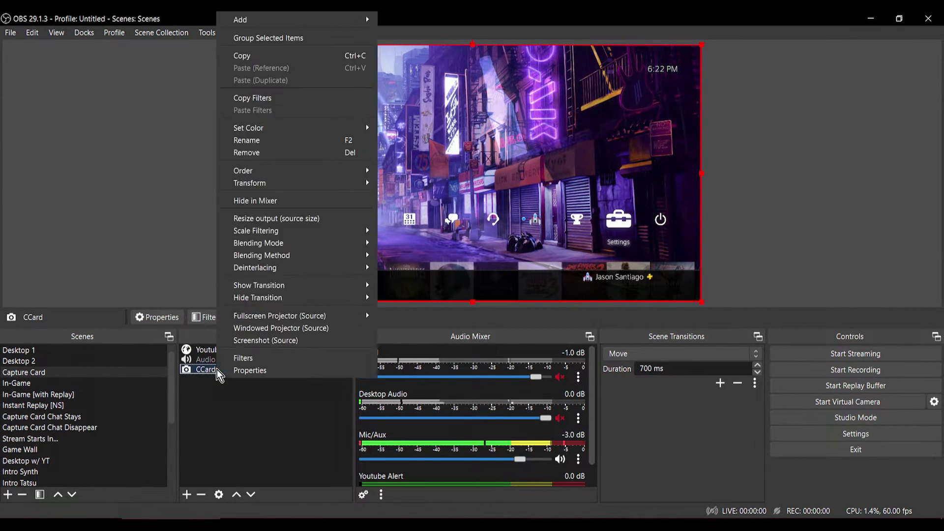
pyautogui.click(273, 370)
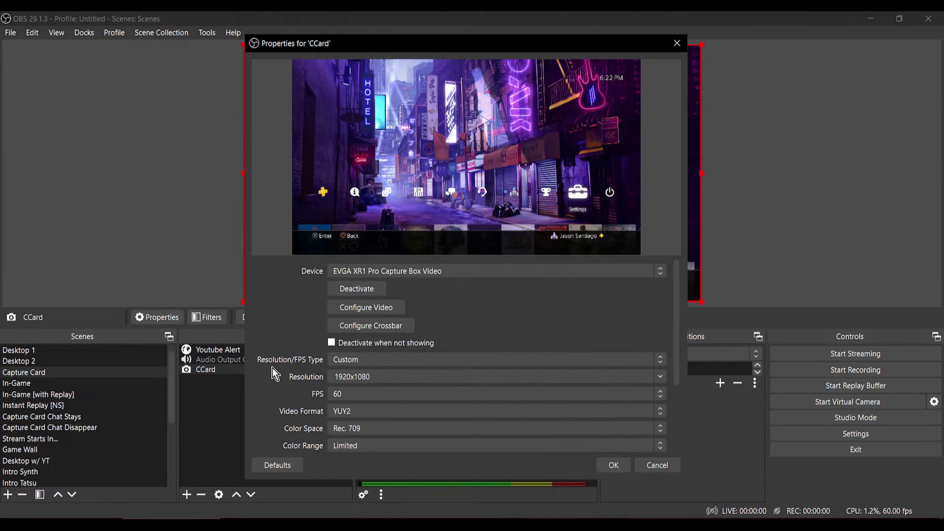
pyautogui.scroll(-2, 674, 324)
pyautogui.scroll(-1, 679, 347)
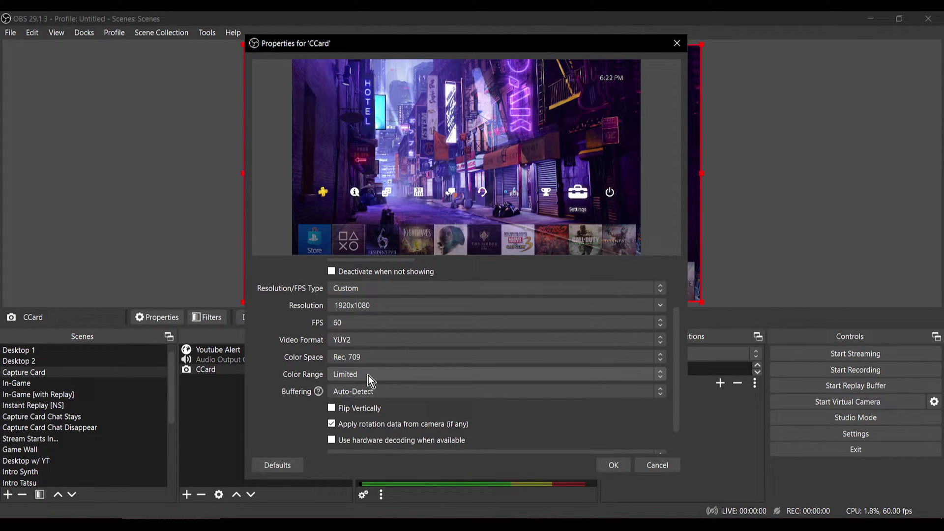
pyautogui.press('Escape')
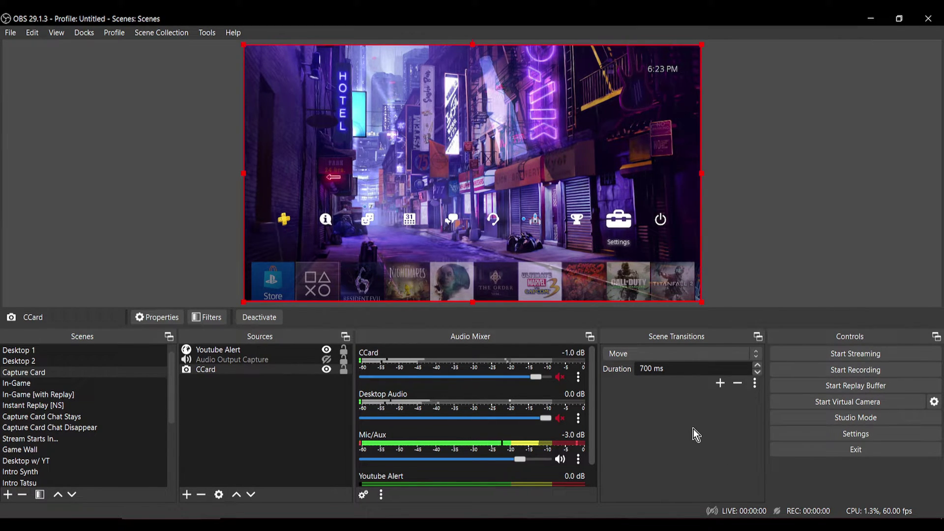
# - Check the 2560x1440, 60 FPS video output with Lanczos downscaling, then return to Output settings
pyautogui.click(804, 435)
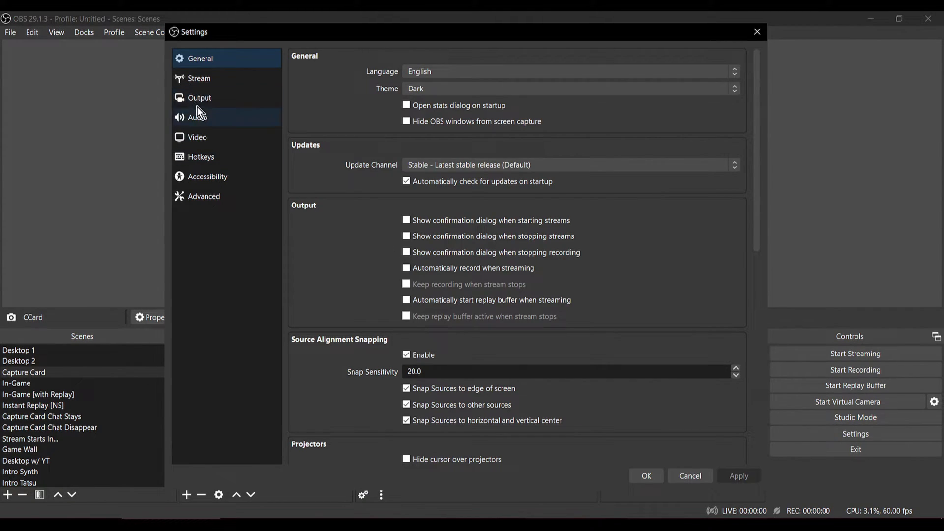
pyautogui.click(198, 100)
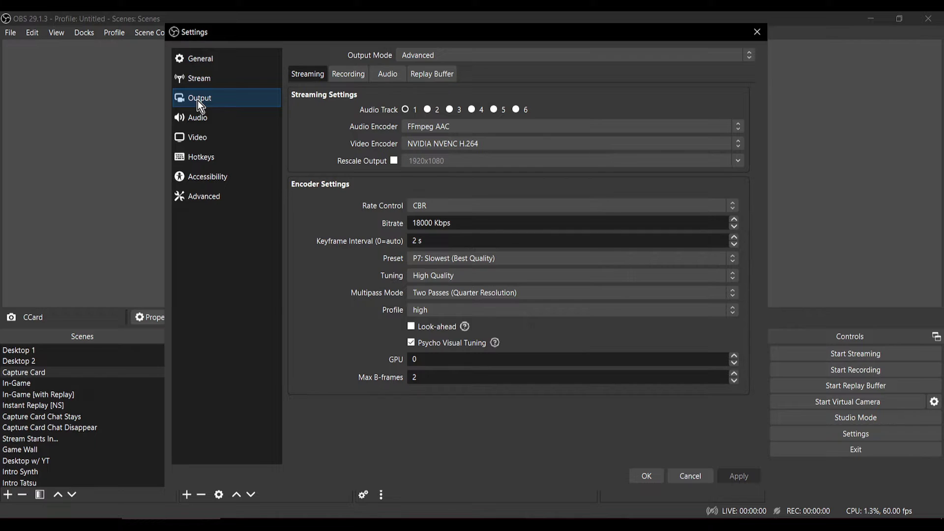
pyautogui.click(203, 138)
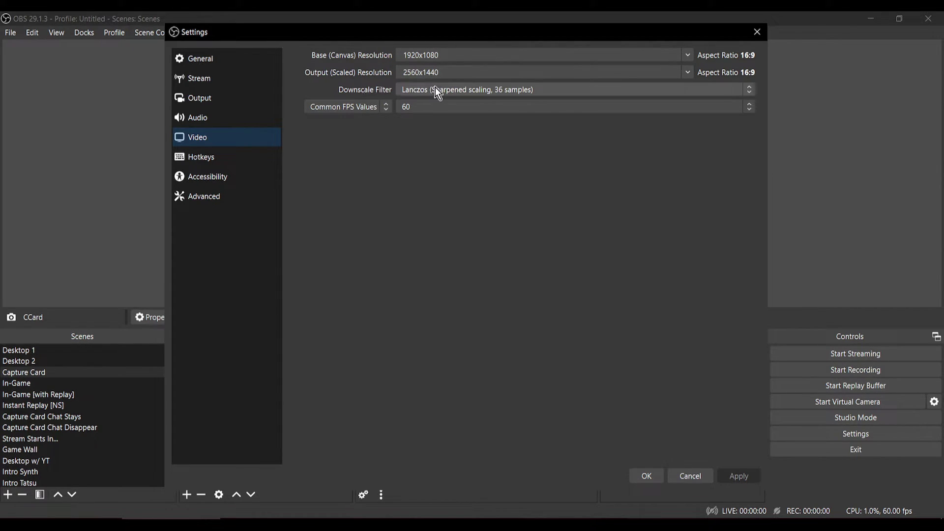
pyautogui.click(501, 89)
pyautogui.click(501, 90)
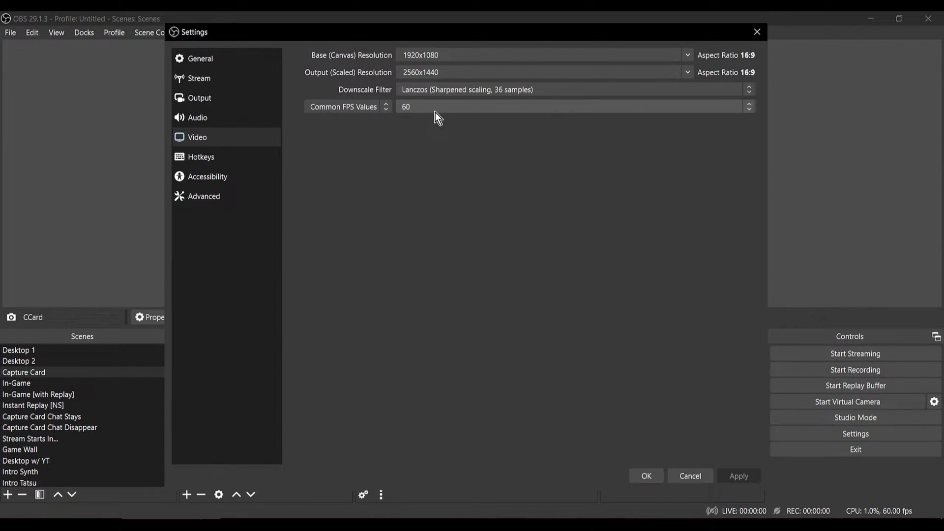
pyautogui.click(214, 99)
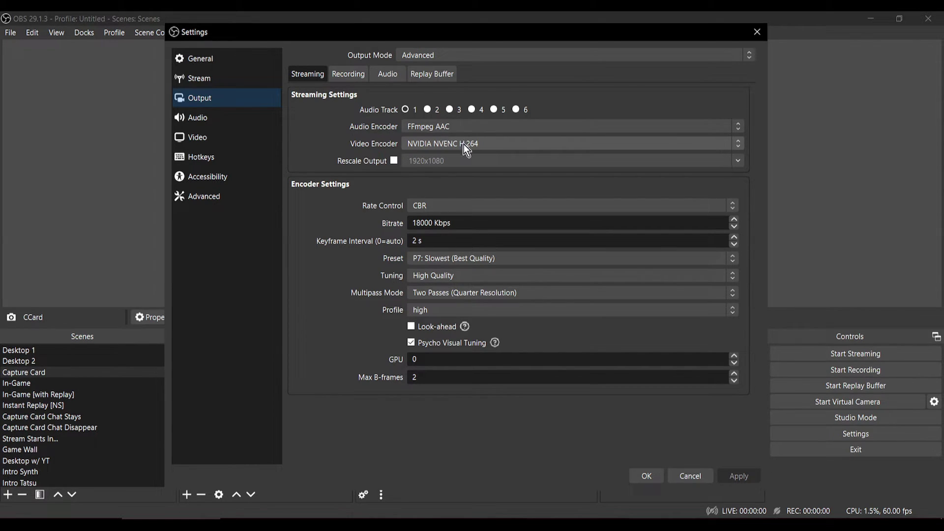
pyautogui.click(740, 143)
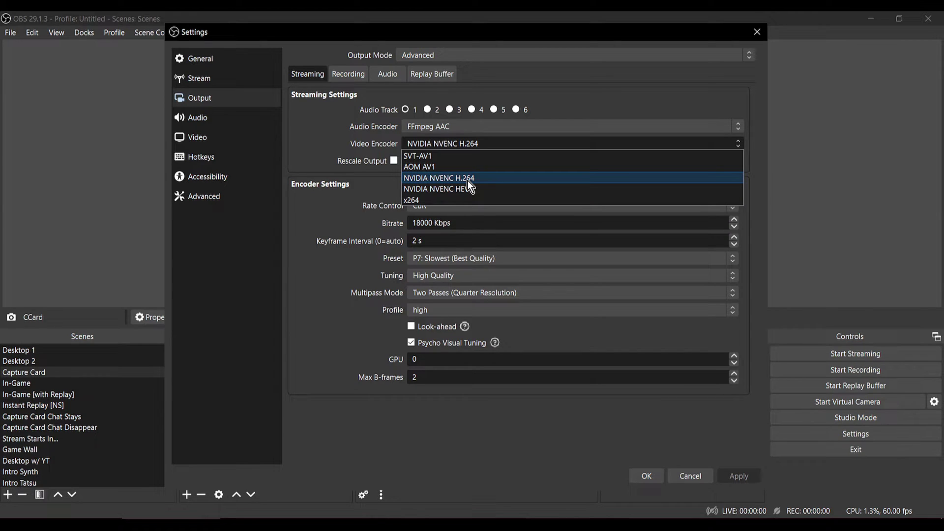
pyautogui.click(311, 135)
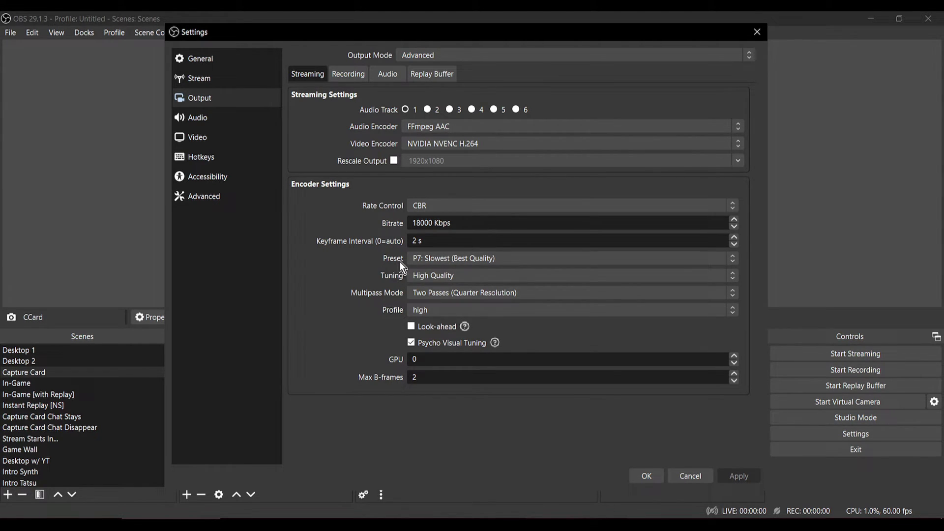
pyautogui.click(460, 259)
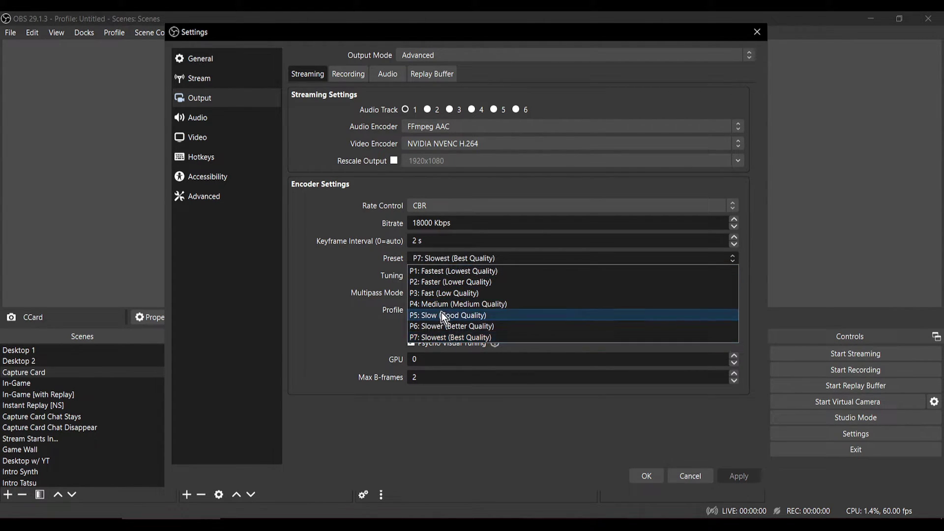
pyautogui.click(345, 257)
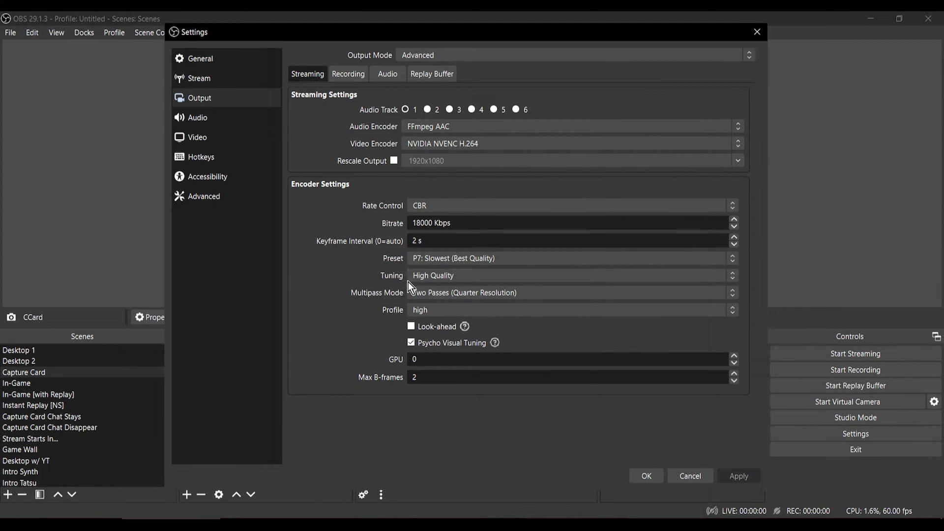
pyautogui.click(444, 278)
pyautogui.click(444, 277)
# - Review the Recording encoder's VBR 30000 Kbps with 50000 Kbps maximum, then view Audio track settings
pyautogui.hotkey('ctrl', 'Tab')
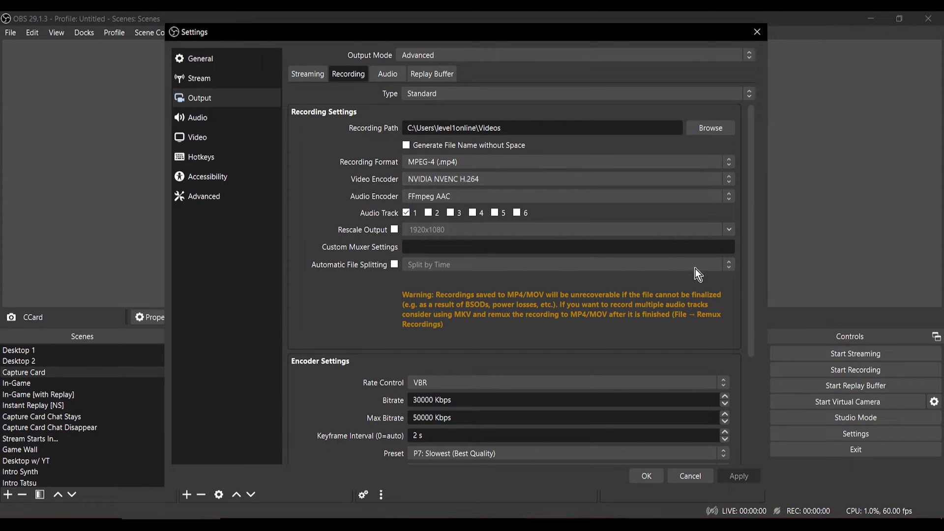
pyautogui.scroll(-5, 306, 219)
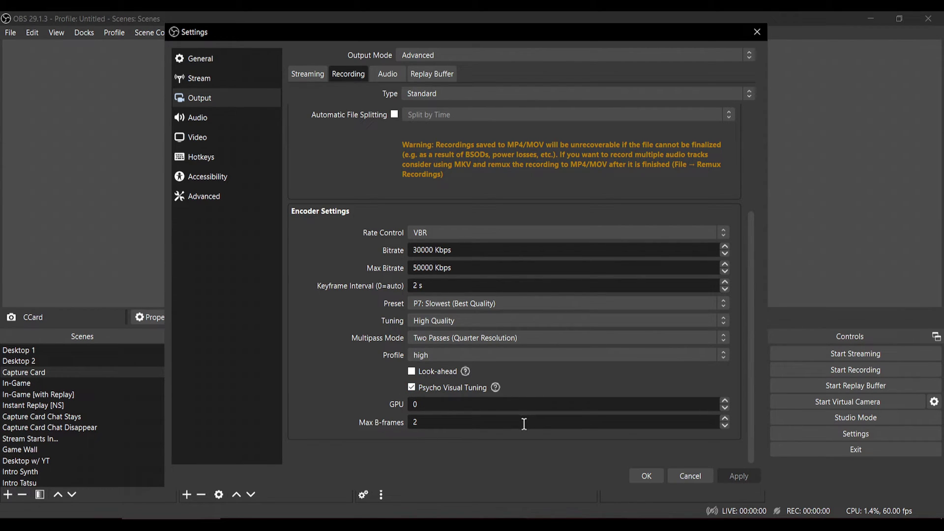
pyautogui.click(387, 73)
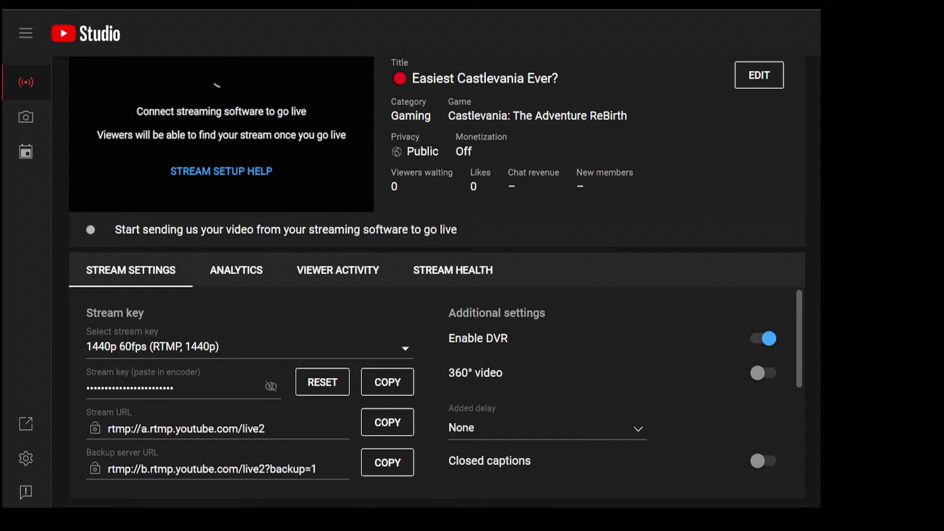
# - Create a new stream key named 1440p and move on to its optional description
pyautogui.click(182, 349)
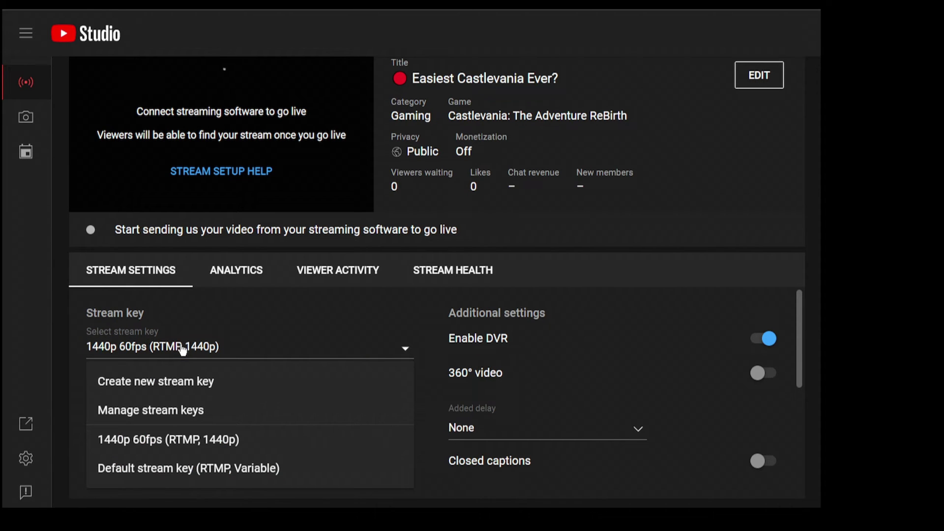
pyautogui.click(118, 386)
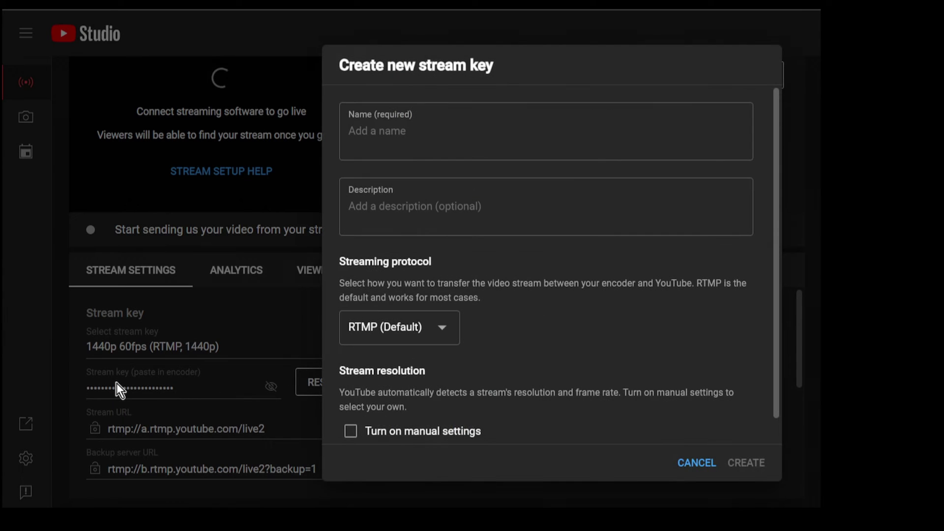
pyautogui.click(378, 141)
pyautogui.write('1440p')
pyautogui.click(409, 207)
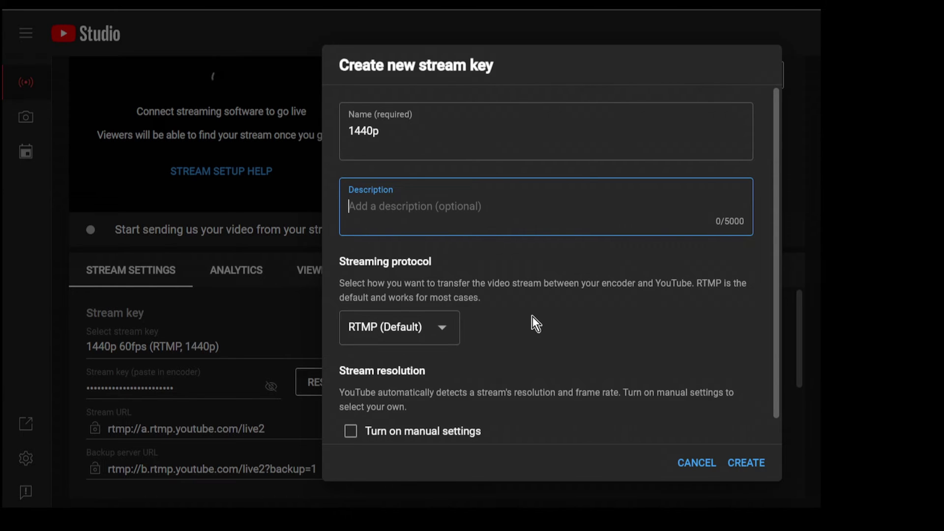
pyautogui.scroll(-1, 536, 324)
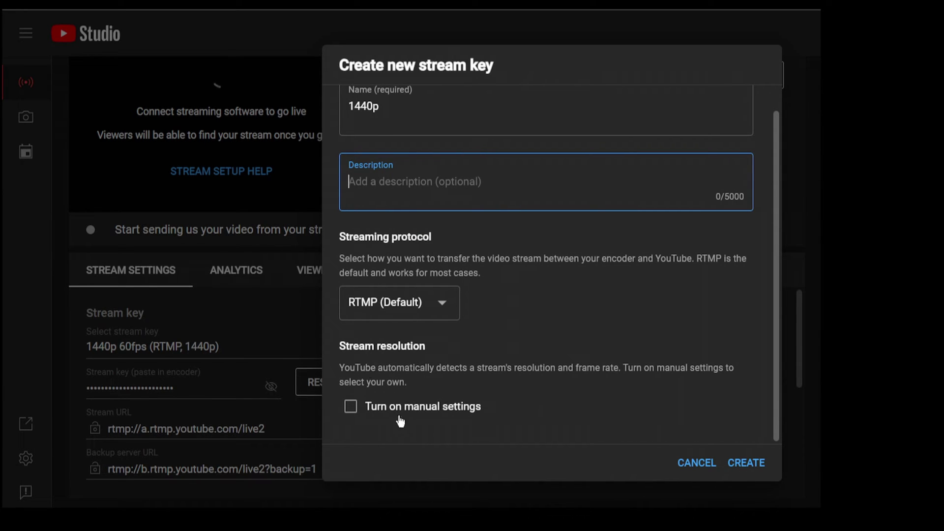
# - Turn on manual settings, choose 1440p resolution, enable 60 fps, and create the stream key
pyautogui.click(382, 409)
pyautogui.scroll(-3, 672, 408)
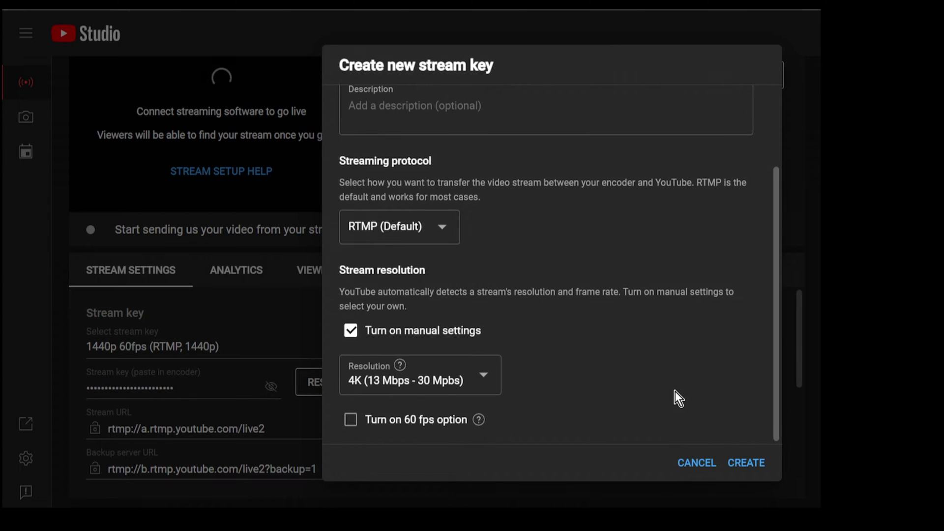
pyautogui.click(446, 386)
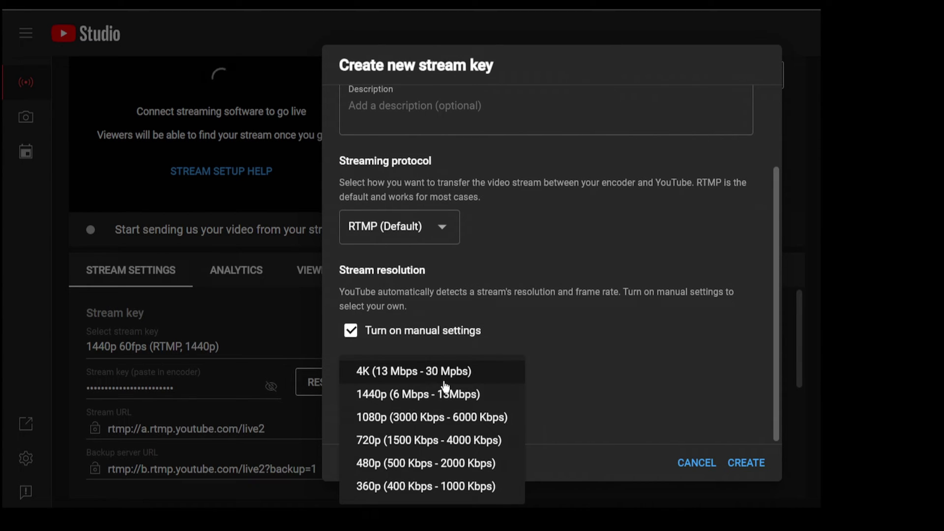
pyautogui.click(372, 396)
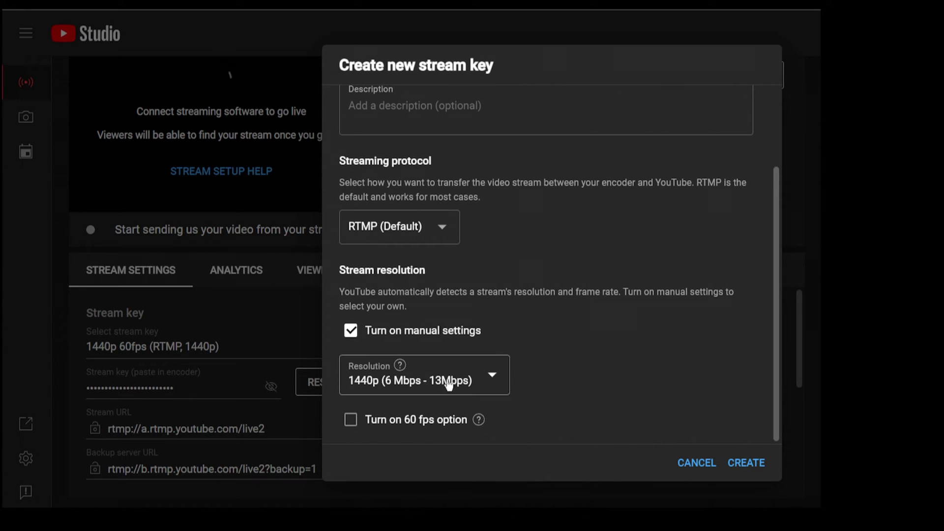
pyautogui.click(352, 422)
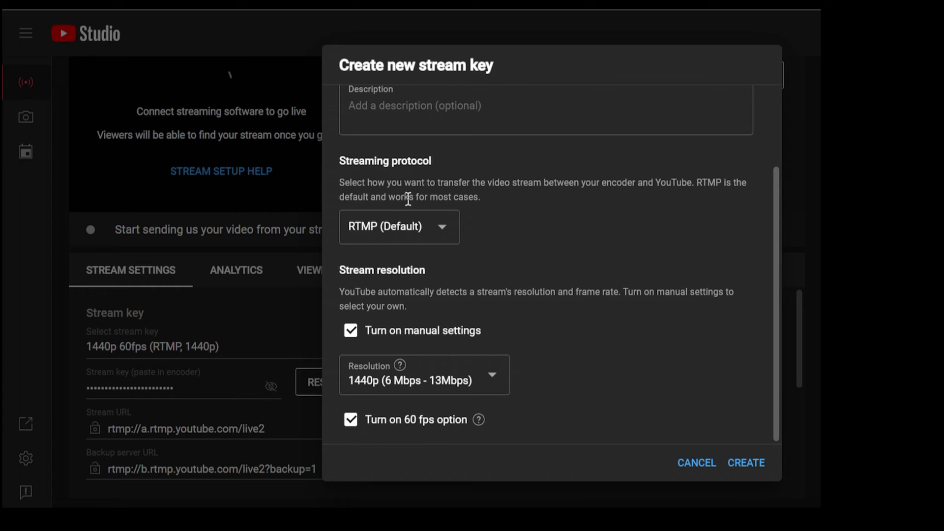
pyautogui.click(744, 465)
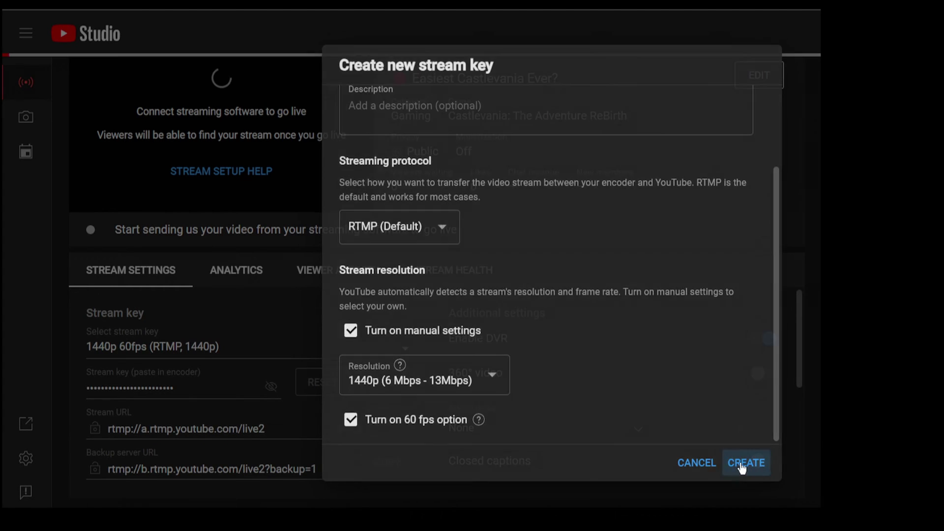